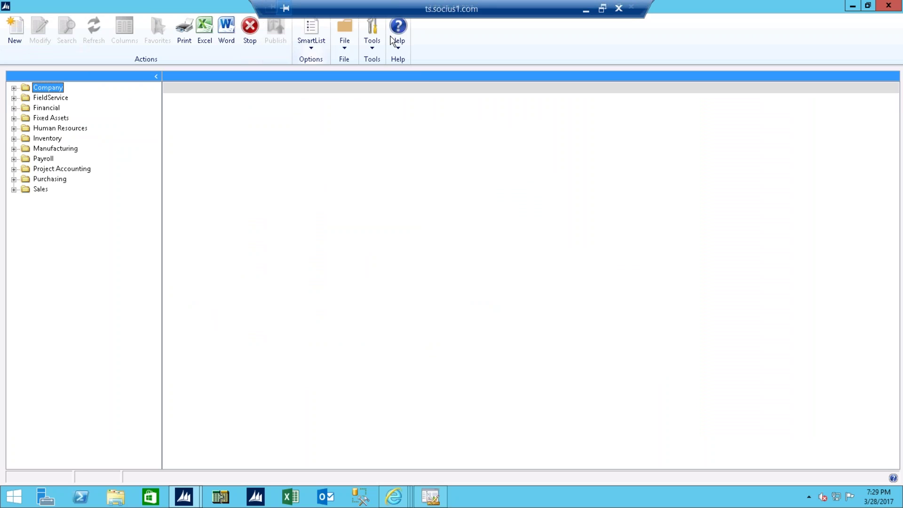
# Create a new SmartList Designer list named "Customer summary".
pyautogui.click(18, 31)
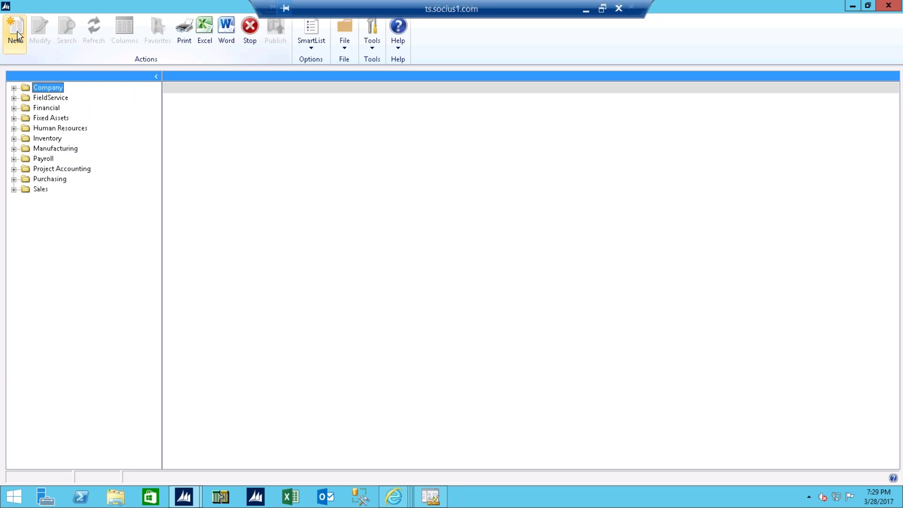
pyautogui.click(16, 37)
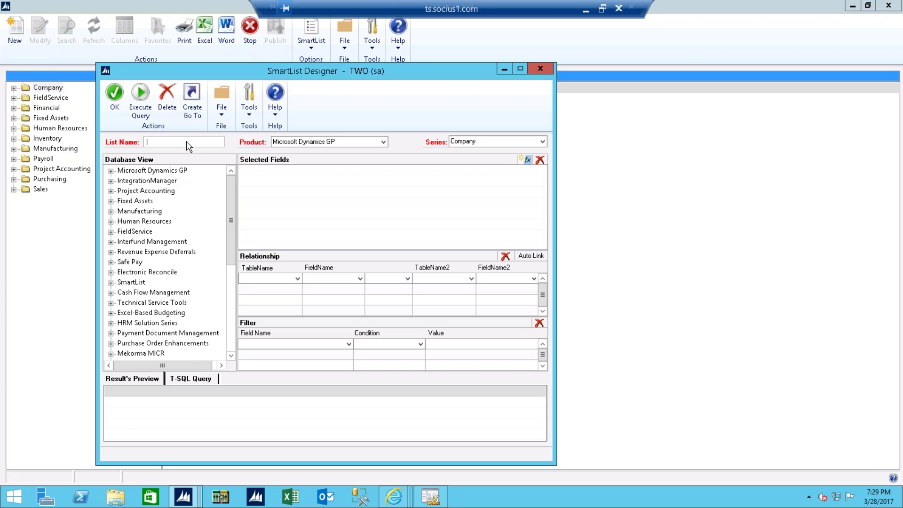
pyautogui.write('Cust')
pyautogui.press('Tab')
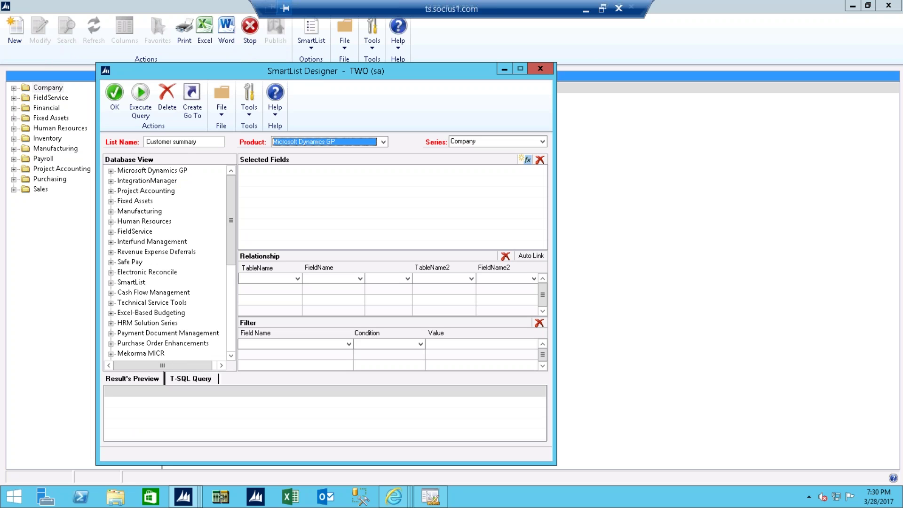
# Assign the list to the Microsoft Dynamics GP product and the Sales series.
pyautogui.click(379, 143)
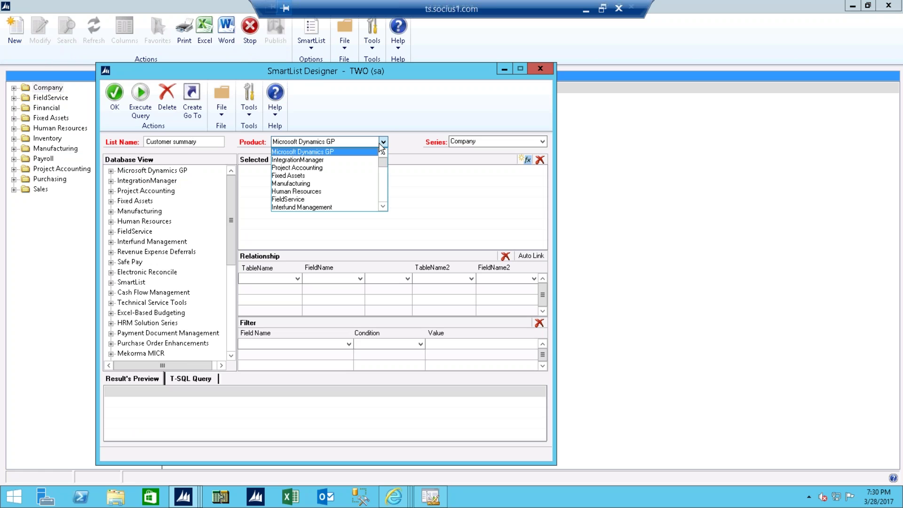
pyautogui.click(342, 152)
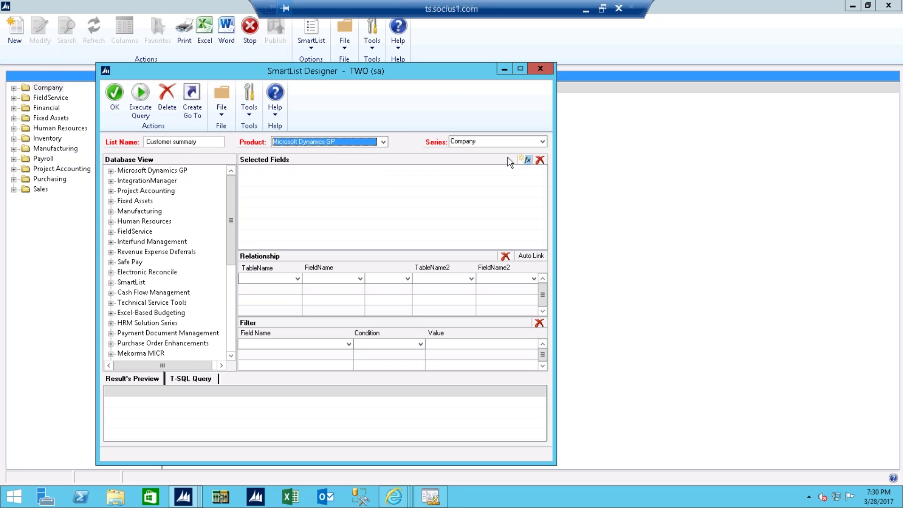
pyautogui.click(542, 142)
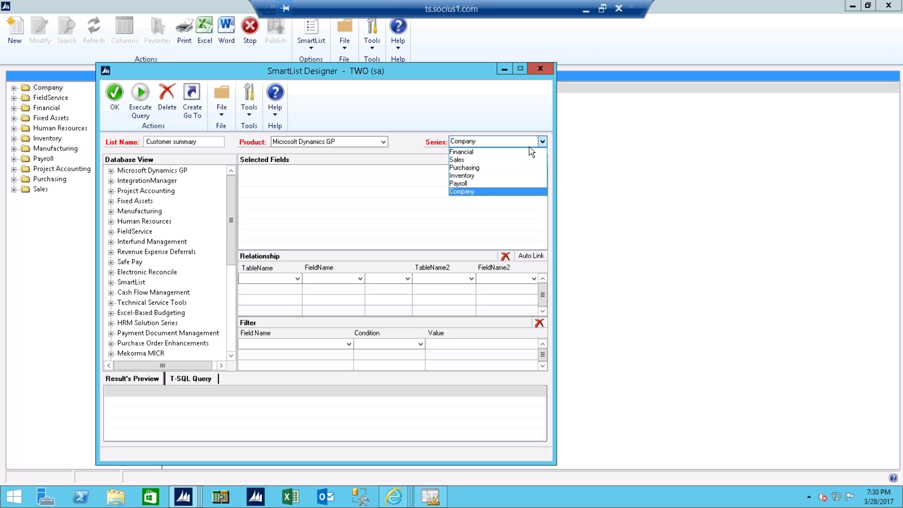
pyautogui.click(472, 162)
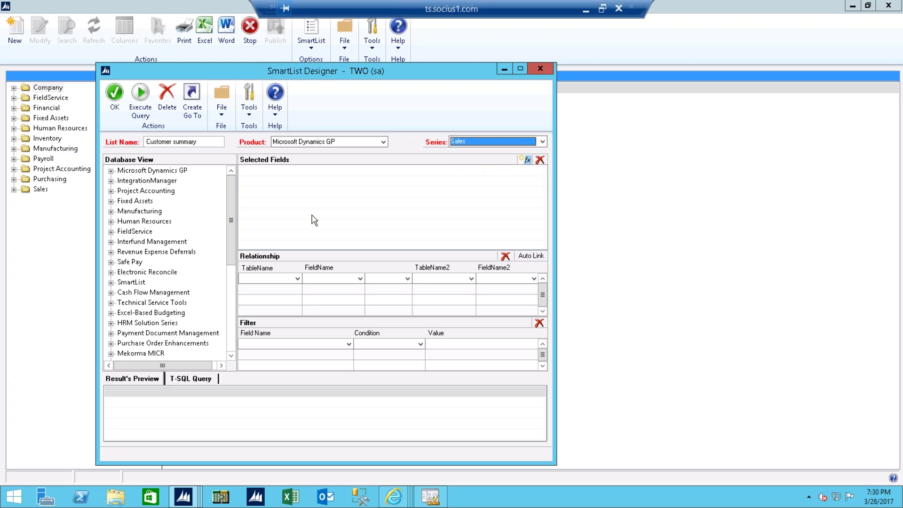
# Add the Customer Master Summary table from the Microsoft Dynamics GP Sales tables to the list.
pyautogui.click(111, 171)
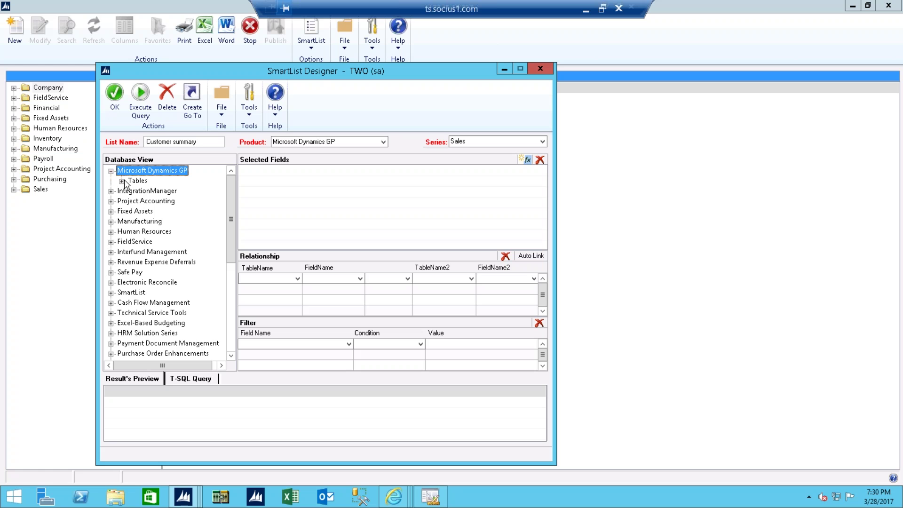
pyautogui.click(121, 181)
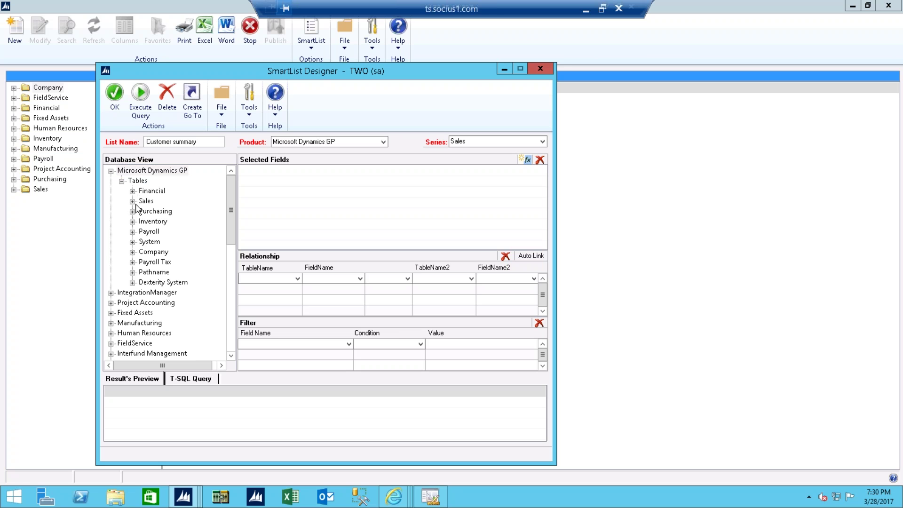
pyautogui.click(133, 201)
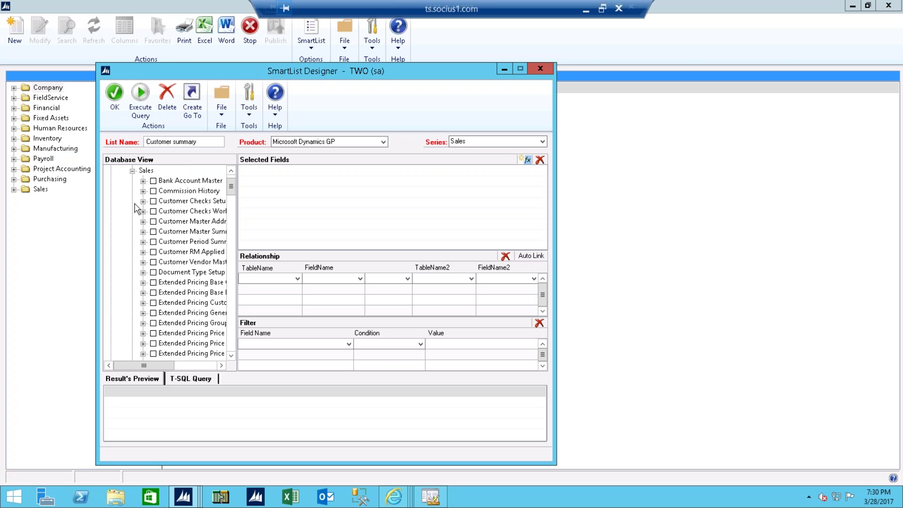
pyautogui.moveTo(156, 372); pyautogui.dragTo(166, 366)
pyautogui.moveTo(231, 188); pyautogui.dragTo(231, 188)
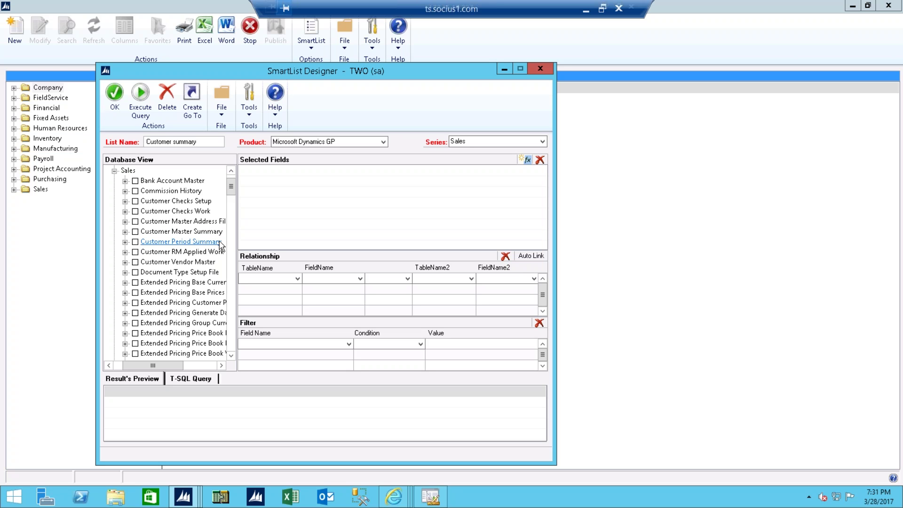
pyautogui.click(135, 232)
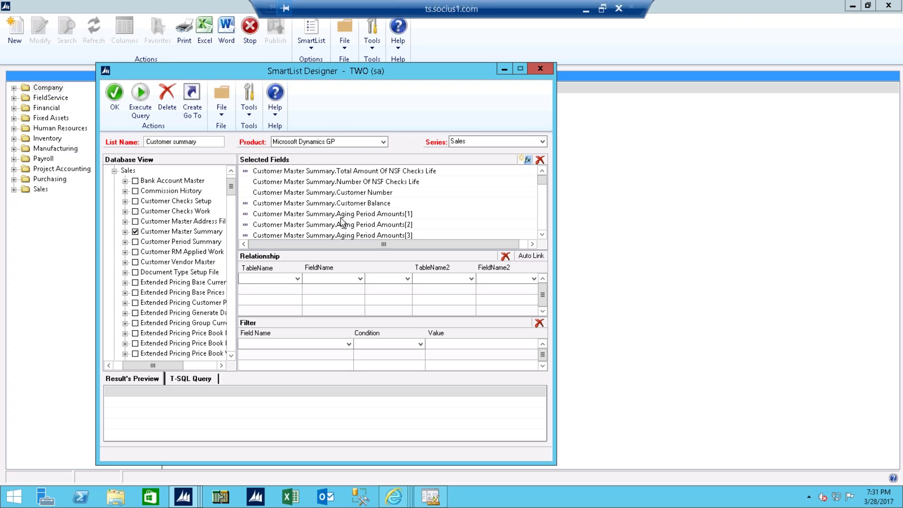
# Remove the First Invoice Date and Last NSF Check Date fields of Customer Master Summary from the selected fields.
pyautogui.click(542, 235)
pyautogui.click(542, 234)
pyautogui.click(543, 234)
pyautogui.click(542, 235)
pyautogui.click(542, 235)
pyautogui.click(543, 235)
pyautogui.click(542, 235)
pyautogui.click(543, 234)
pyautogui.click(542, 235)
pyautogui.click(328, 206)
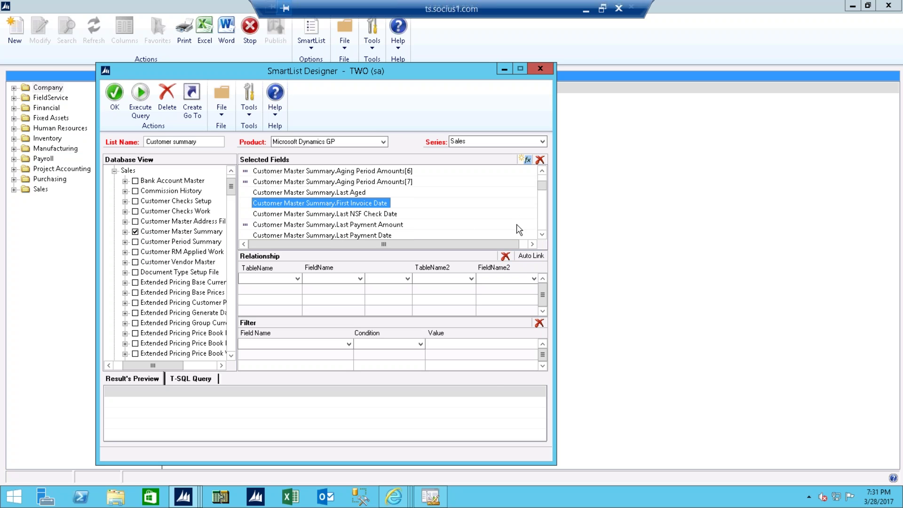
pyautogui.click(540, 160)
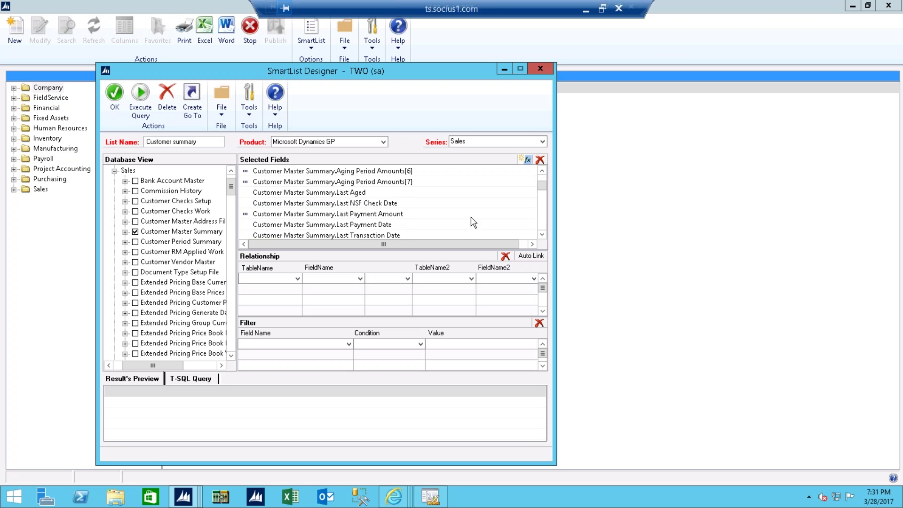
pyautogui.click(378, 207)
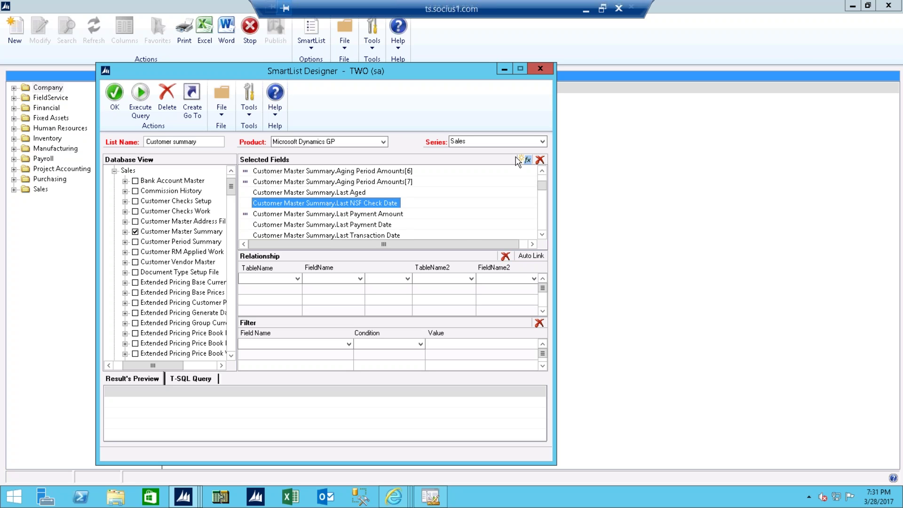
pyautogui.click(539, 160)
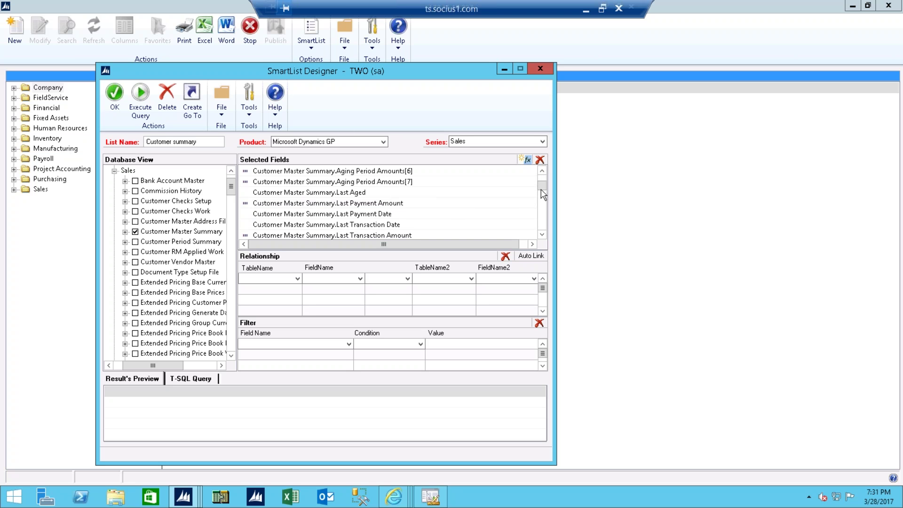
pyautogui.moveTo(544, 192); pyautogui.dragTo(544, 183)
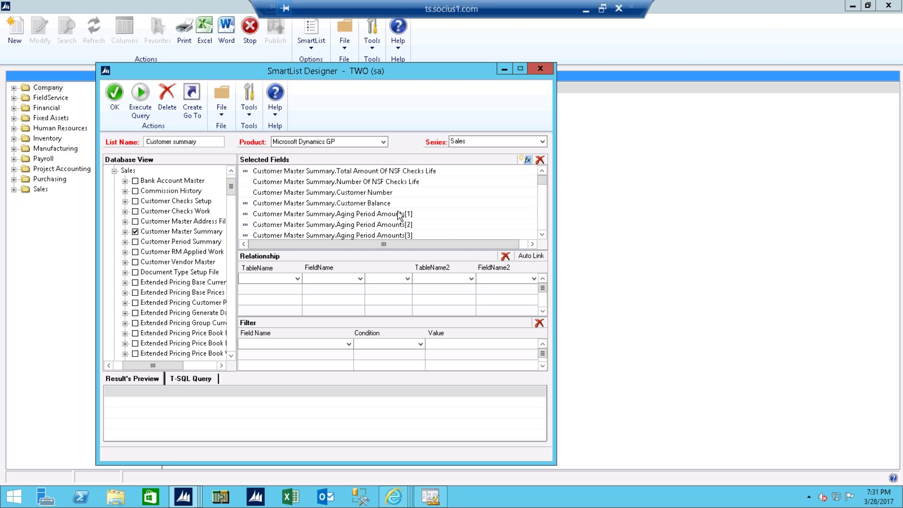
pyautogui.click(298, 279)
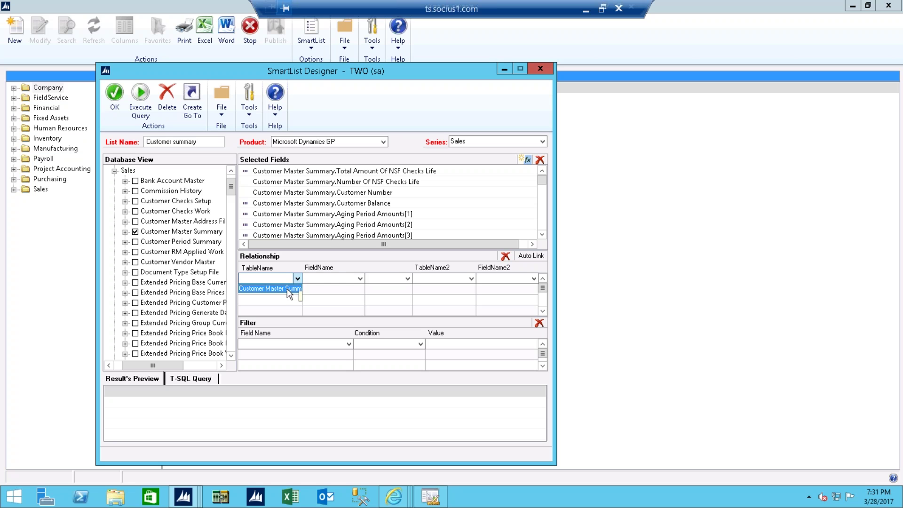
pyautogui.click(288, 292)
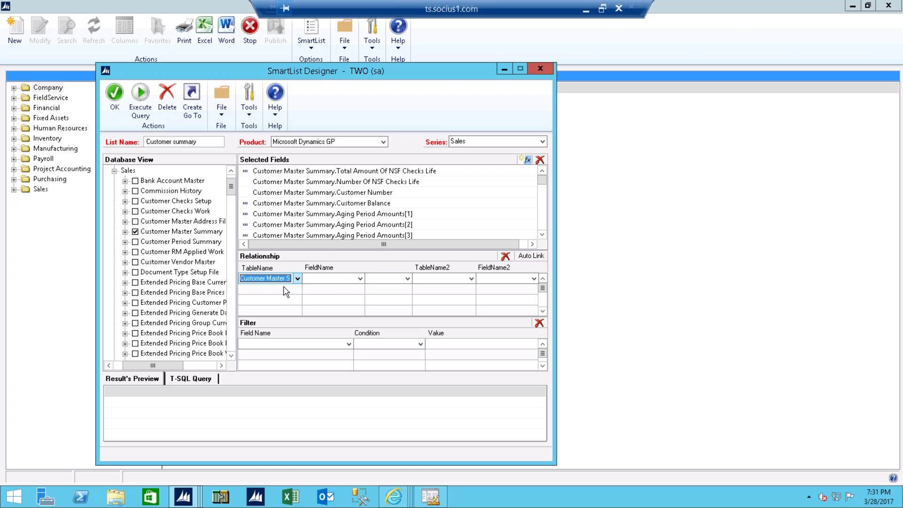
pyautogui.click(358, 279)
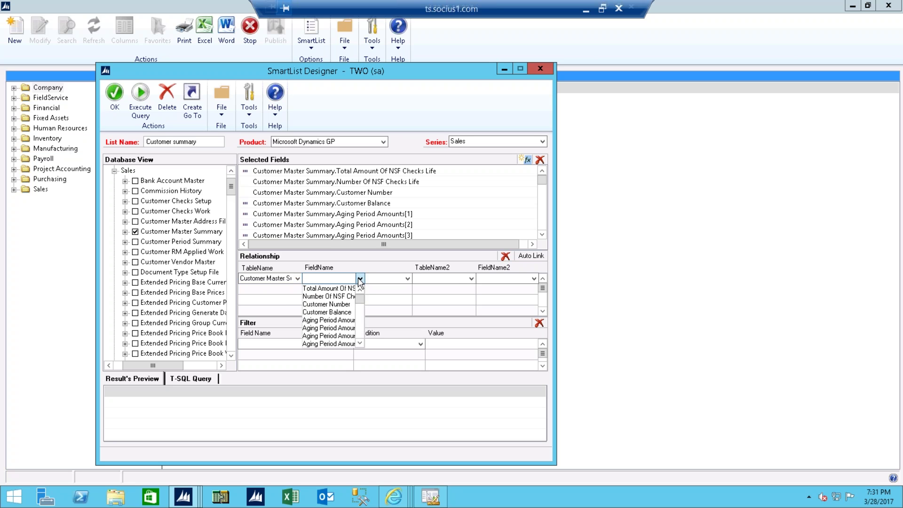
pyautogui.click(341, 309)
pyautogui.click(407, 280)
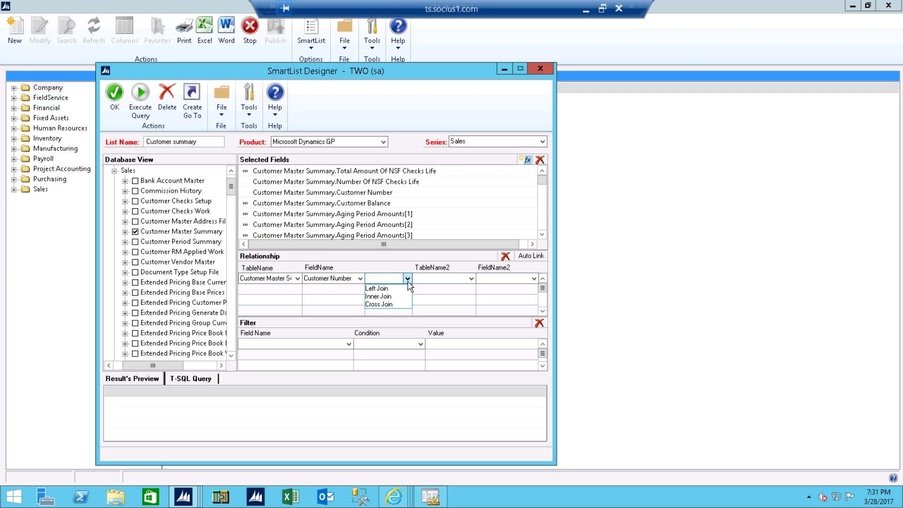
pyautogui.click(393, 296)
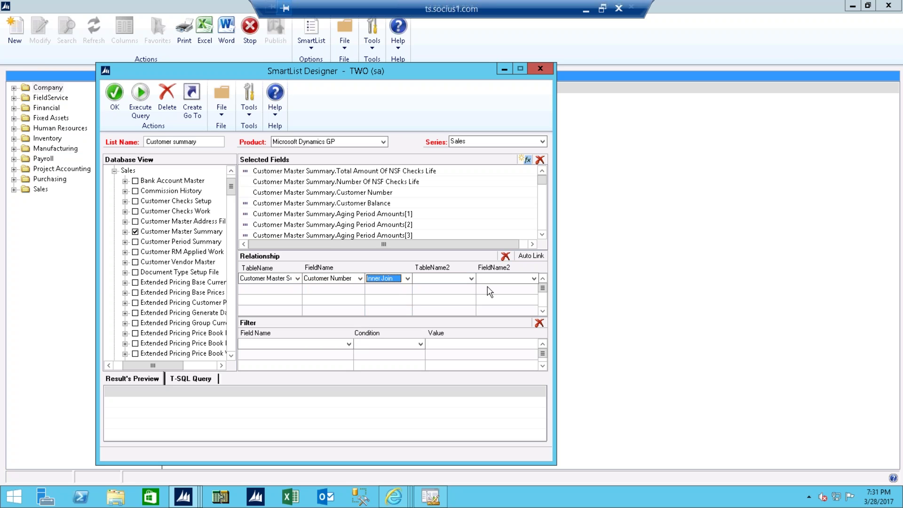
pyautogui.click(470, 279)
pyautogui.click(472, 285)
pyautogui.click(471, 280)
pyautogui.click(470, 279)
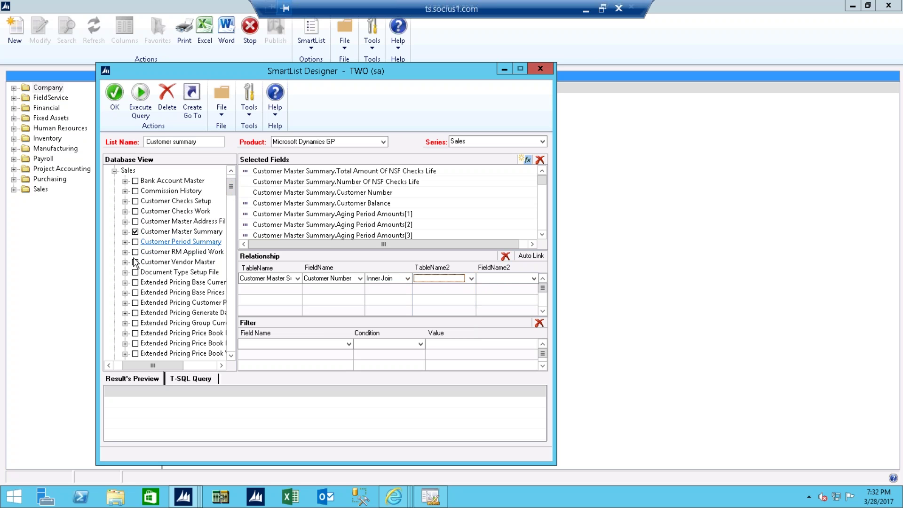
pyautogui.click(135, 221)
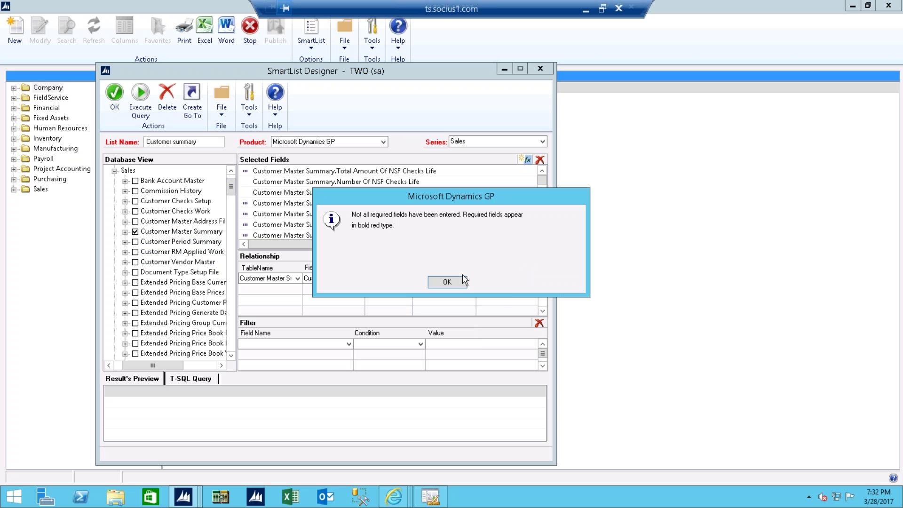
pyautogui.click(448, 284)
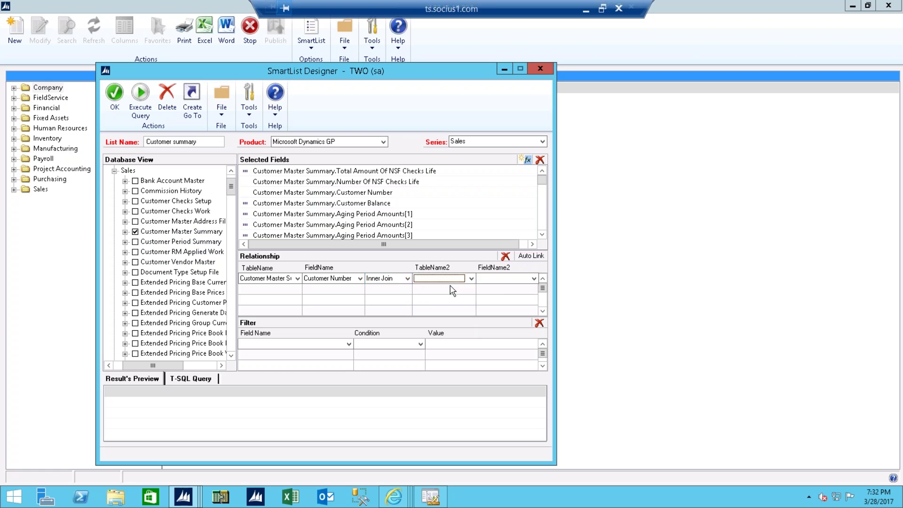
pyautogui.click(445, 280)
pyautogui.click(480, 282)
pyautogui.click(501, 284)
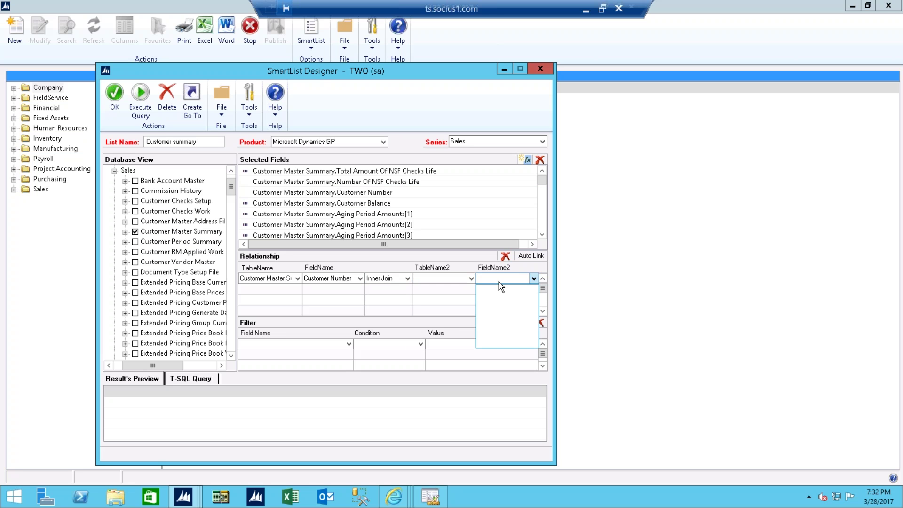
pyautogui.press('Escape')
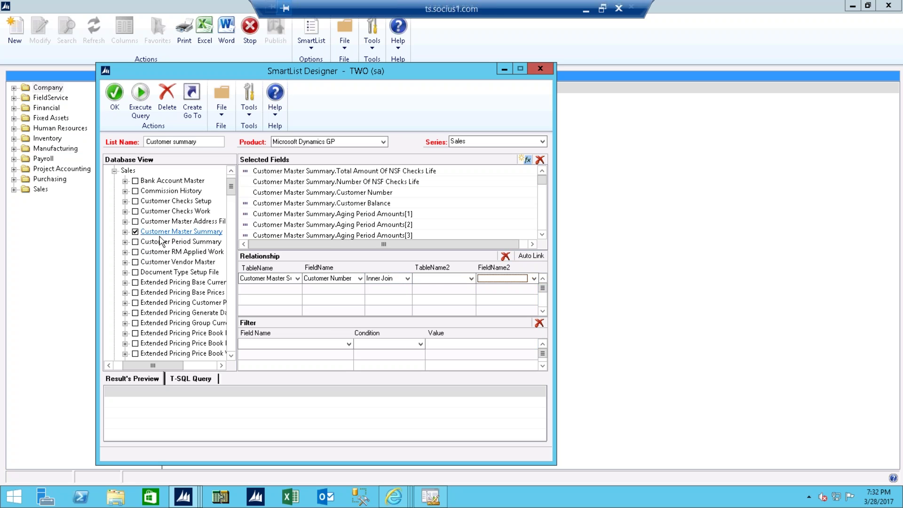
pyautogui.click(505, 256)
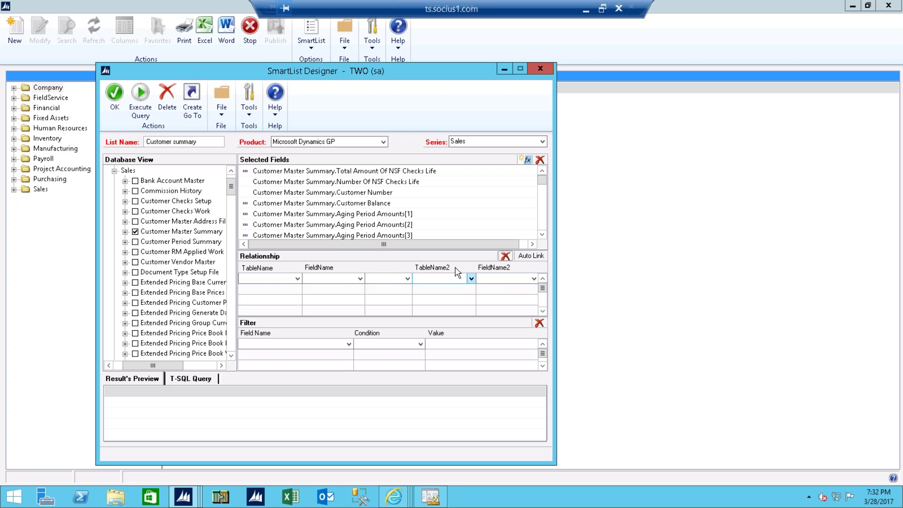
# Add the Customer Master Address File table and relate Customer Master Summary to it with an Inner Join on Customer Number.
pyautogui.click(136, 221)
pyautogui.click(298, 280)
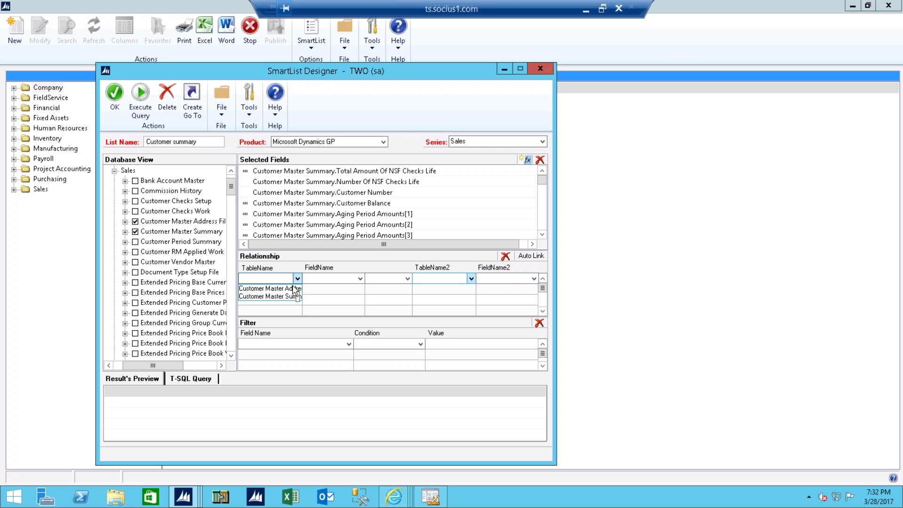
pyautogui.click(290, 296)
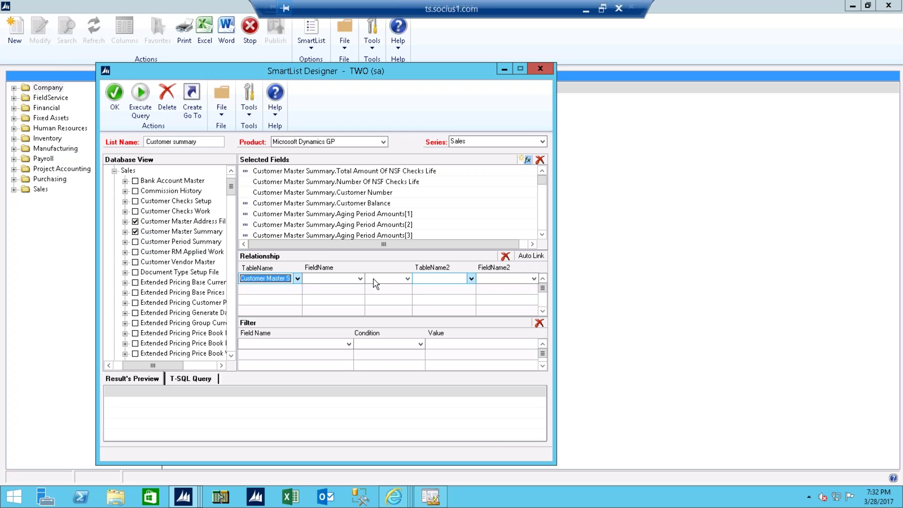
pyautogui.click(360, 278)
pyautogui.click(346, 309)
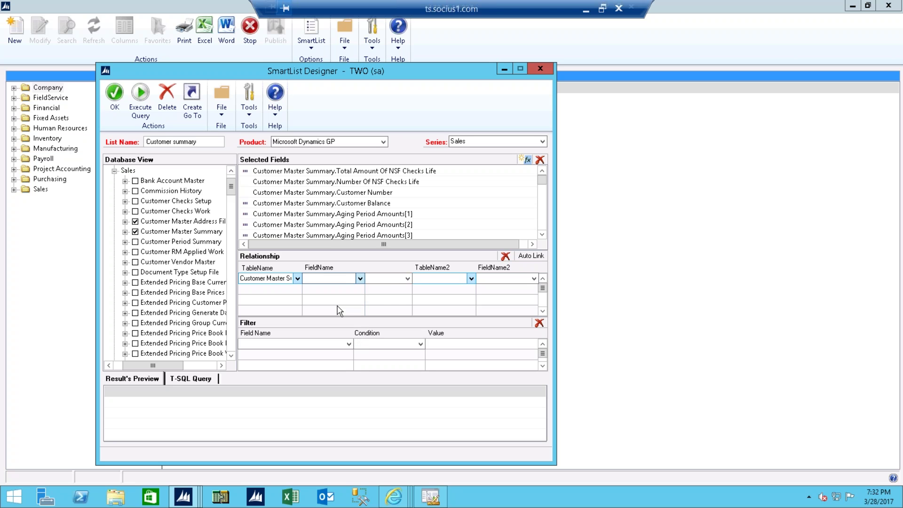
pyautogui.click(387, 282)
pyautogui.click(390, 299)
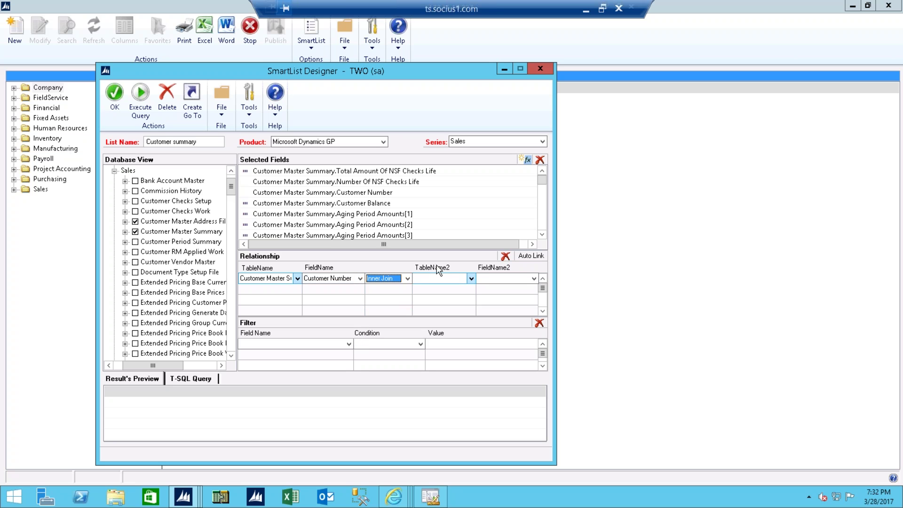
pyautogui.click(466, 278)
pyautogui.click(449, 290)
pyautogui.click(534, 279)
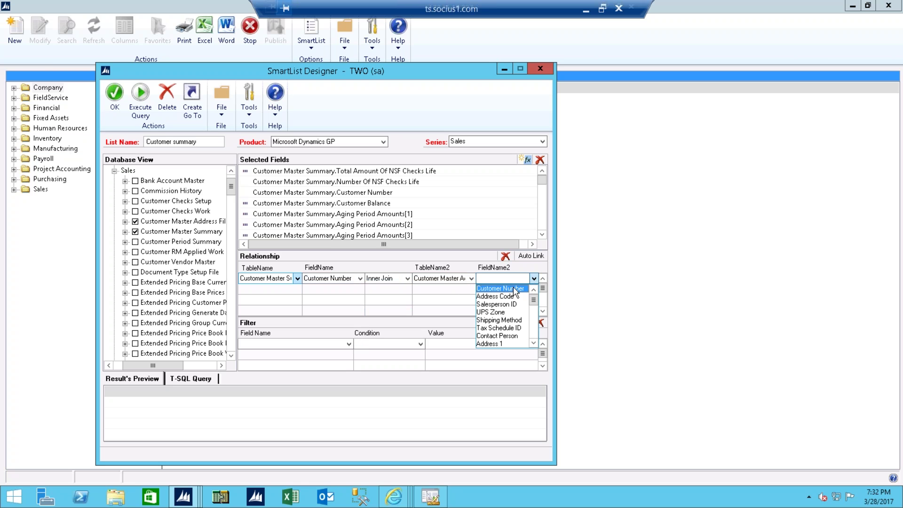
pyautogui.click(514, 288)
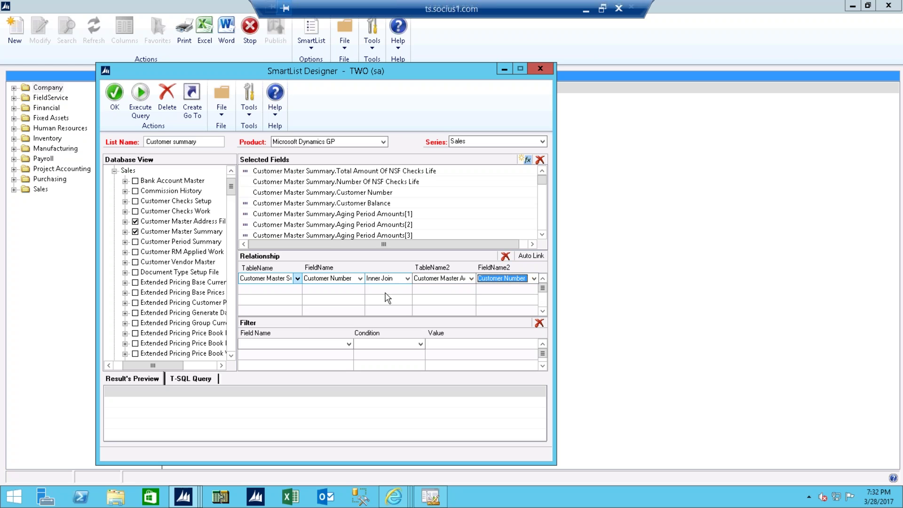
# Filter the list to Customer Master Summary Customer Balance more than 1000 and execute the query.
pyautogui.click(297, 344)
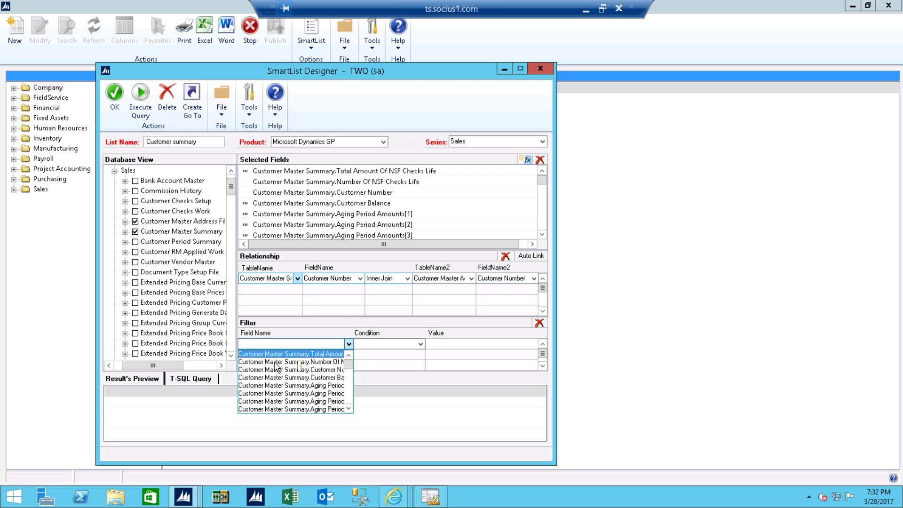
pyautogui.click(296, 382)
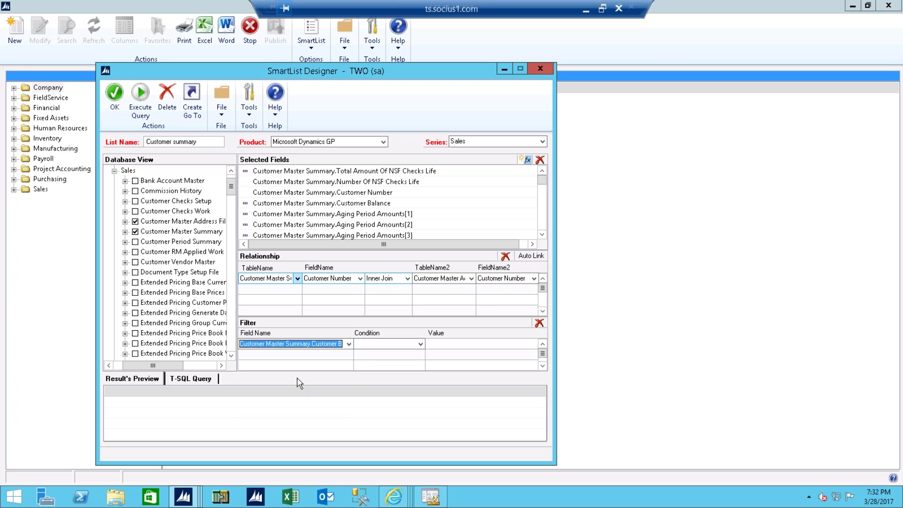
pyautogui.click(377, 347)
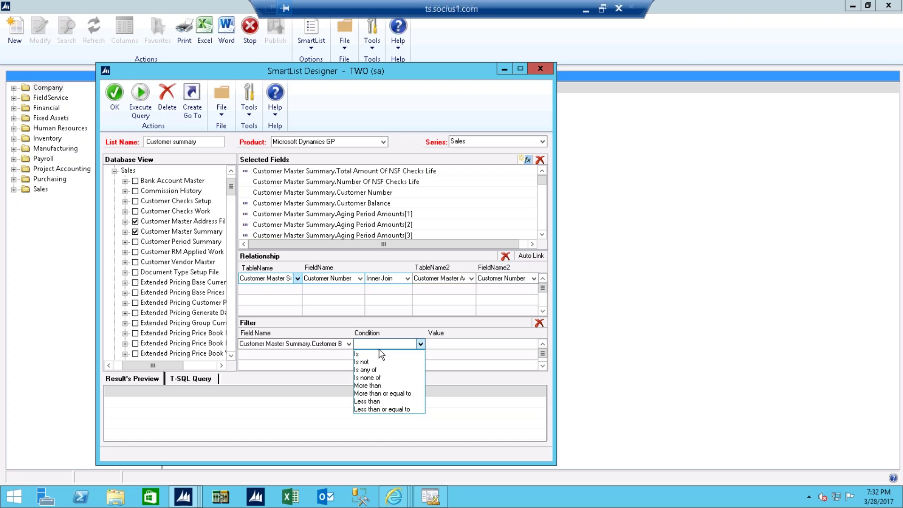
pyautogui.click(376, 386)
pyautogui.click(437, 343)
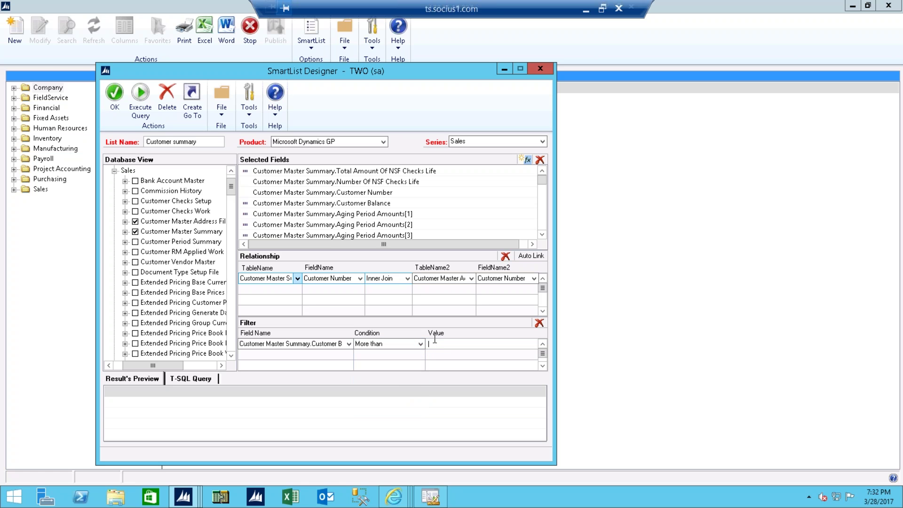
pyautogui.write('1000')
pyautogui.click(146, 117)
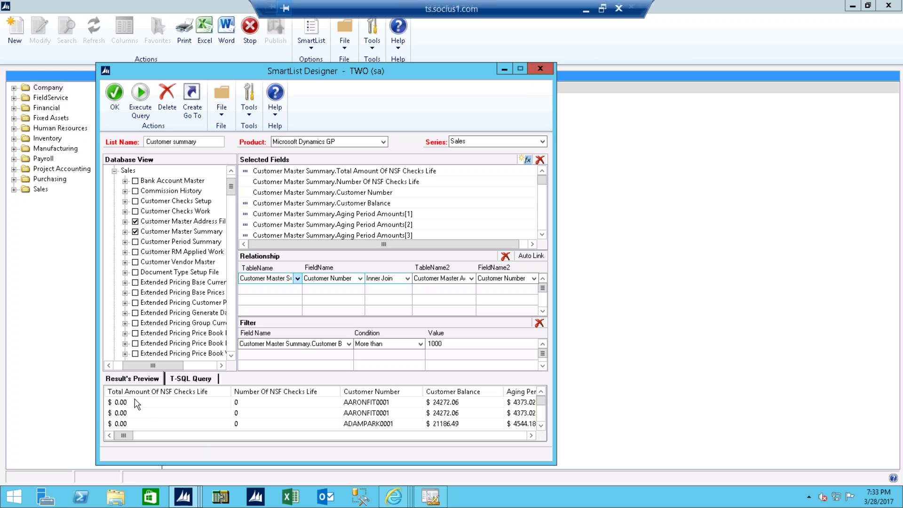
# Examine the query's result columns from the customer summary amounts through to the address file fields.
pyautogui.click(487, 435)
pyautogui.click(487, 436)
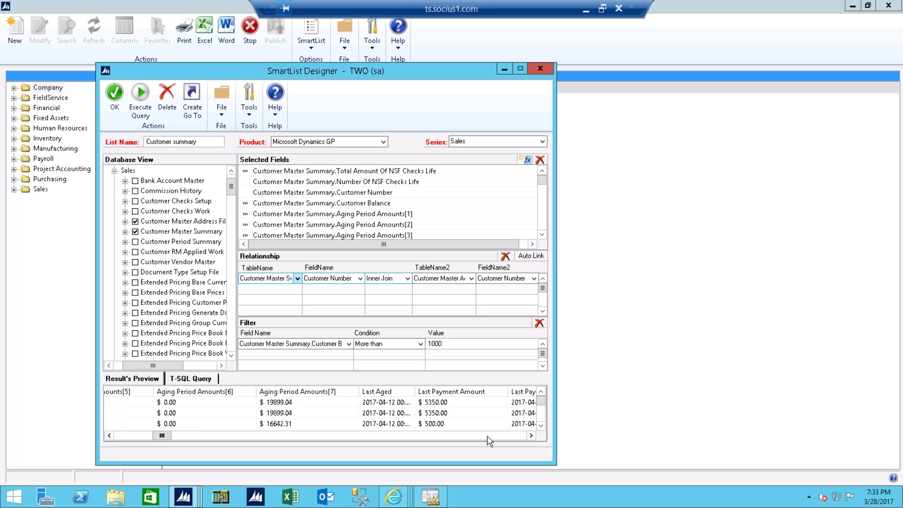
pyautogui.click(487, 435)
pyautogui.click(488, 435)
pyautogui.click(487, 435)
pyautogui.click(487, 435)
pyautogui.click(487, 436)
pyautogui.click(488, 436)
pyautogui.click(487, 436)
pyautogui.click(487, 435)
pyautogui.click(487, 436)
pyautogui.click(487, 435)
pyautogui.click(488, 436)
pyautogui.click(487, 435)
pyautogui.click(488, 435)
pyautogui.click(487, 436)
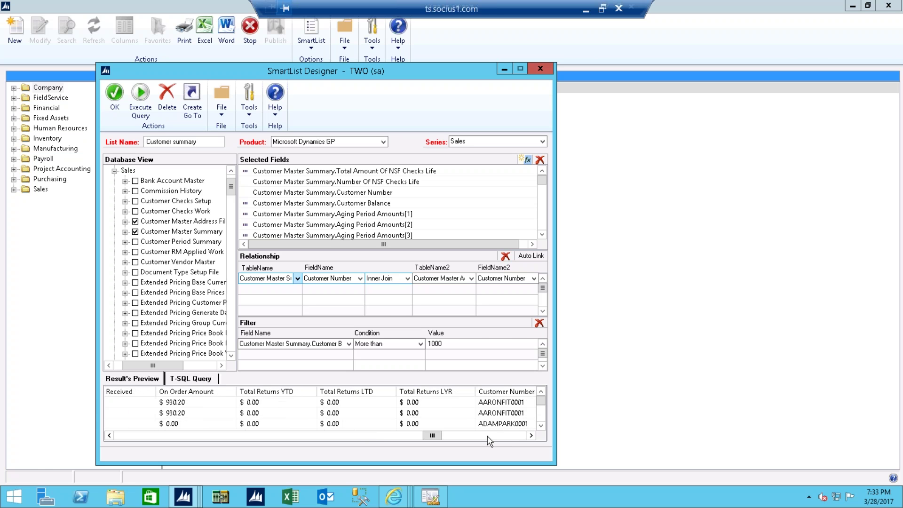
pyautogui.click(487, 435)
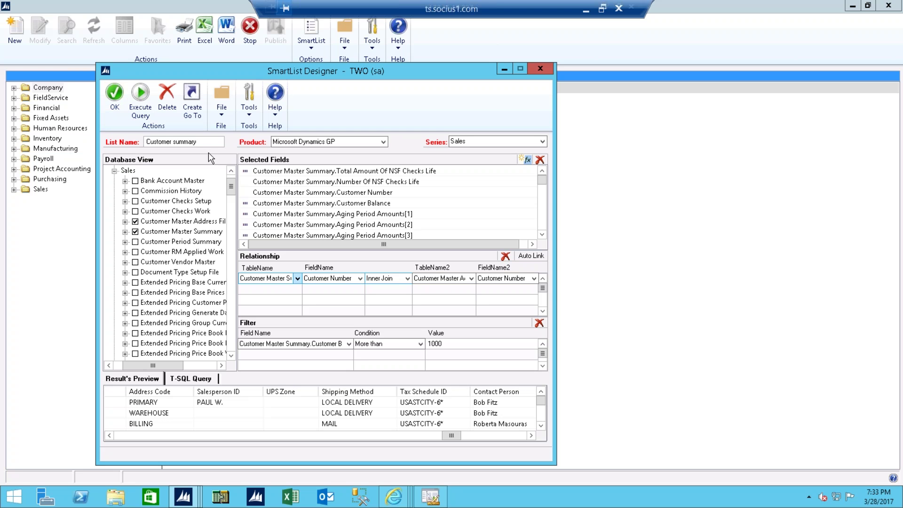
# Minimize the SmartList Designer, the SmartList window and the remote desktop session to return to the presentation.
pyautogui.click(504, 69)
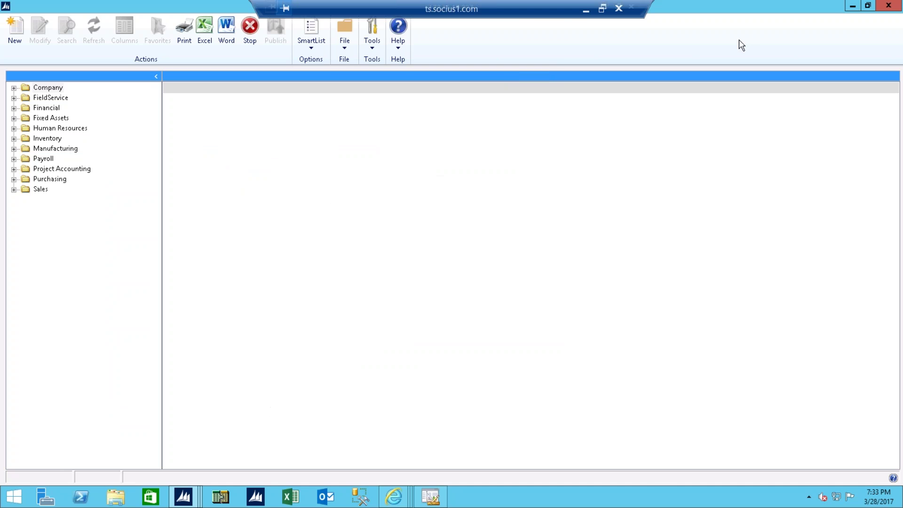
pyautogui.click(852, 11)
pyautogui.click(585, 10)
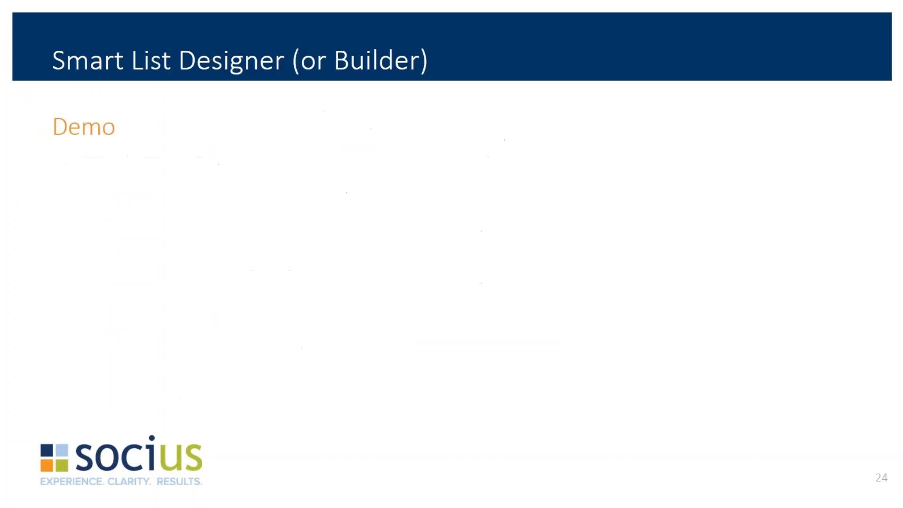
pyautogui.click(399, 329)
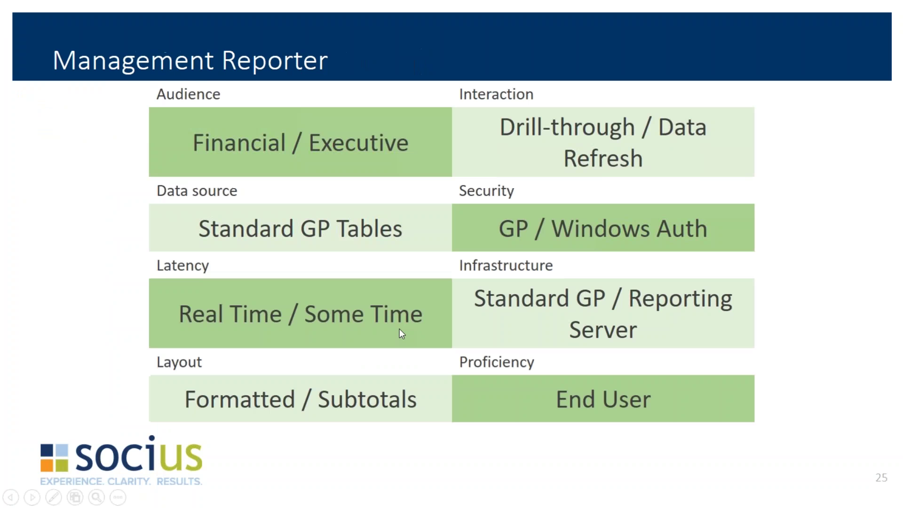
pyautogui.press('Left')
pyautogui.press('Right')
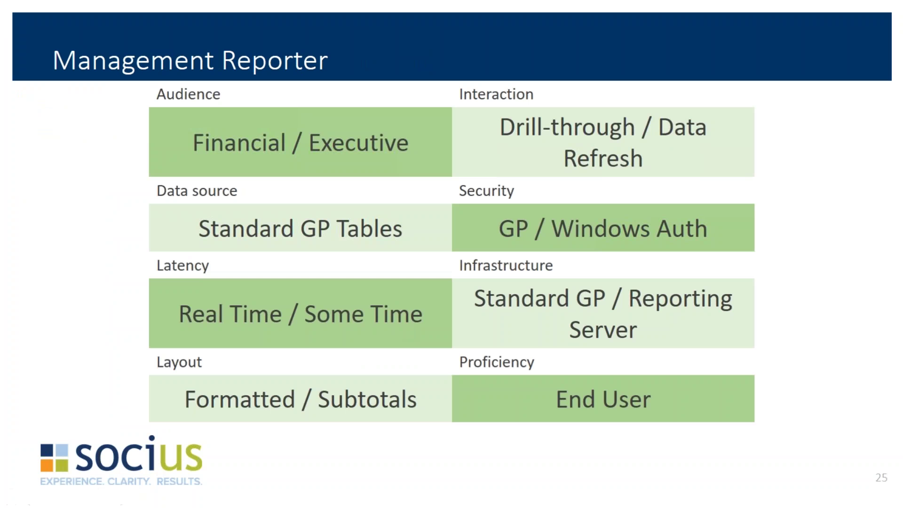